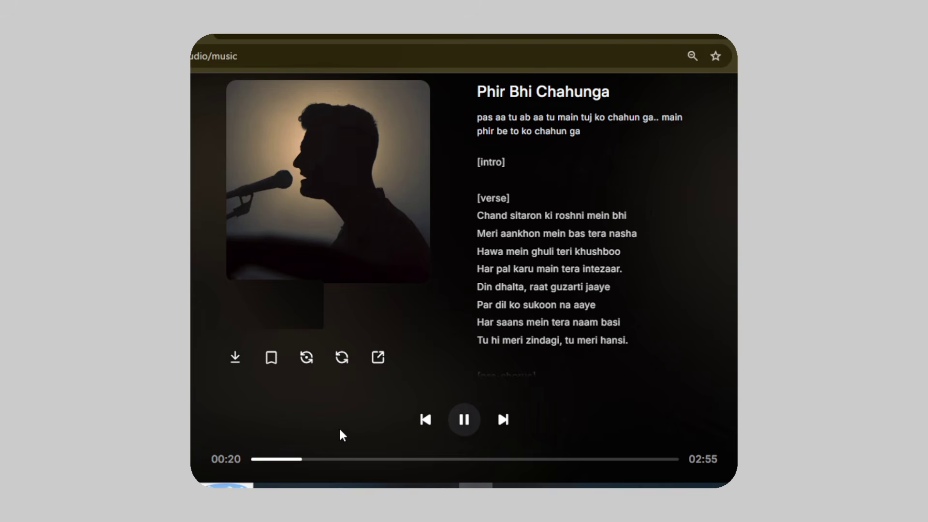
Listen to sample parts of the song "Phir Bhi Chahunga" by skipping ahead twice, ending with playback paused.
left_click(355, 459)
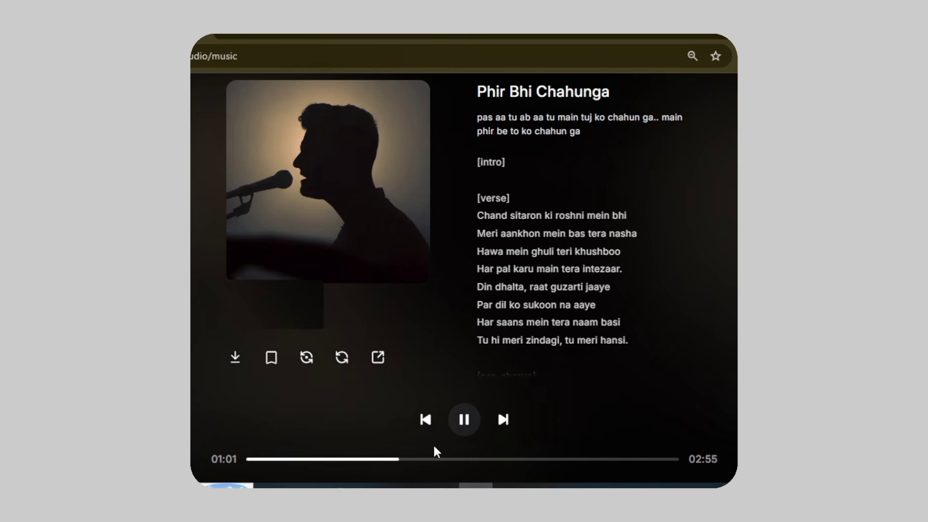
left_click(576, 459)
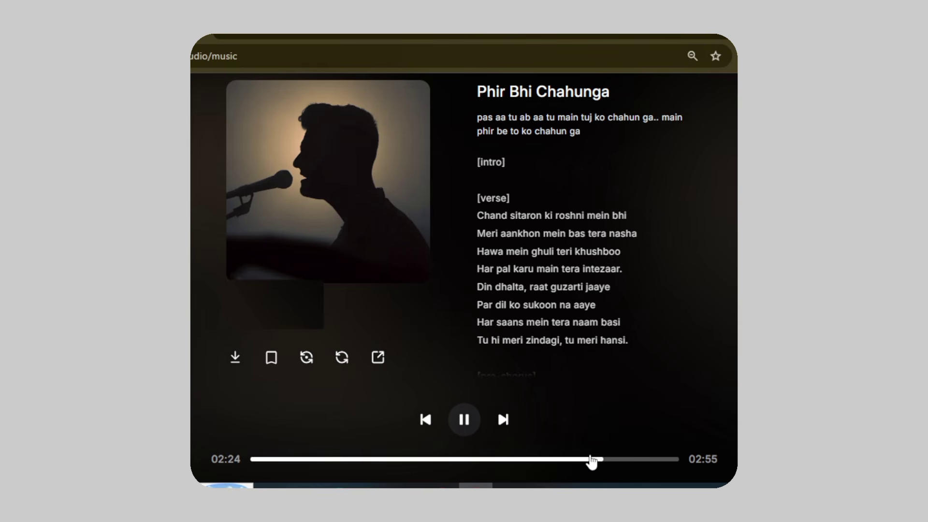
left_click(465, 426)
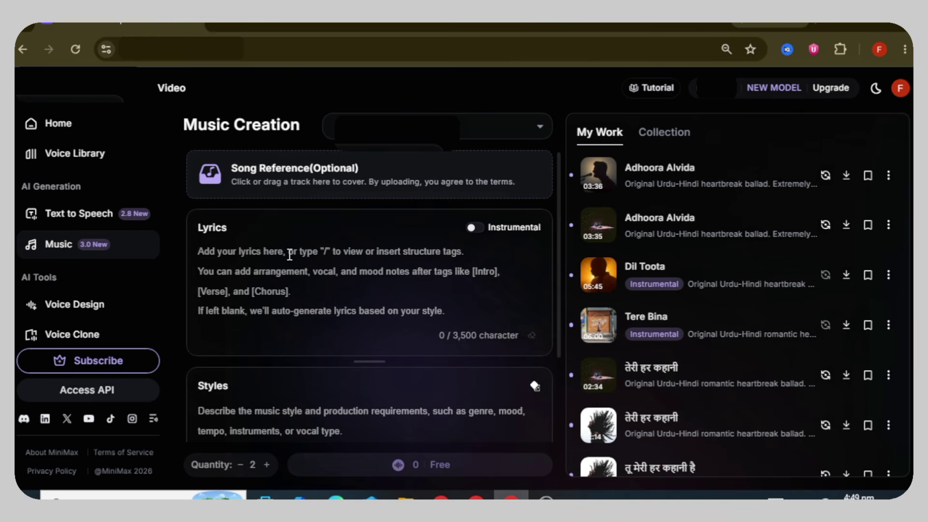
Try out the Instrumental option of the music creation form by turning it on and back off.
scroll(271, 251, "down", 2)
left_click(219, 338)
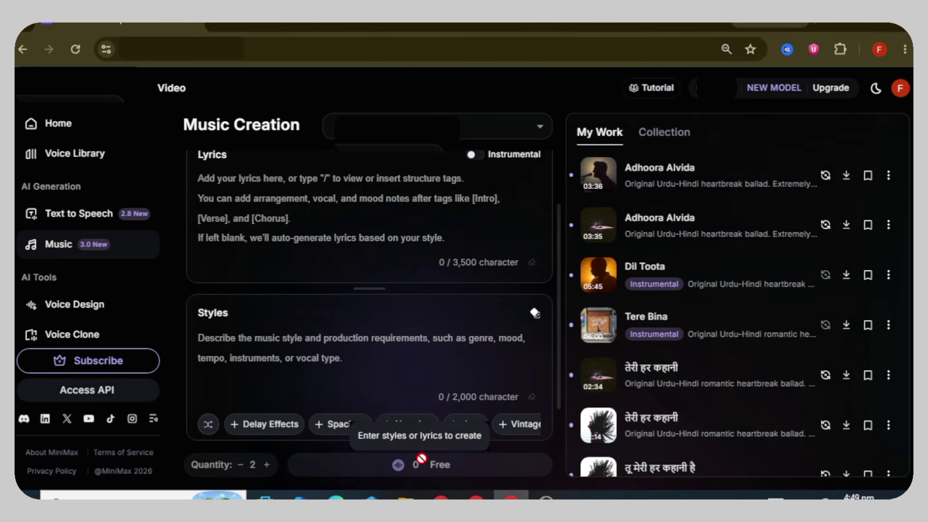
scroll(338, 358, "up", 2)
left_click(305, 272)
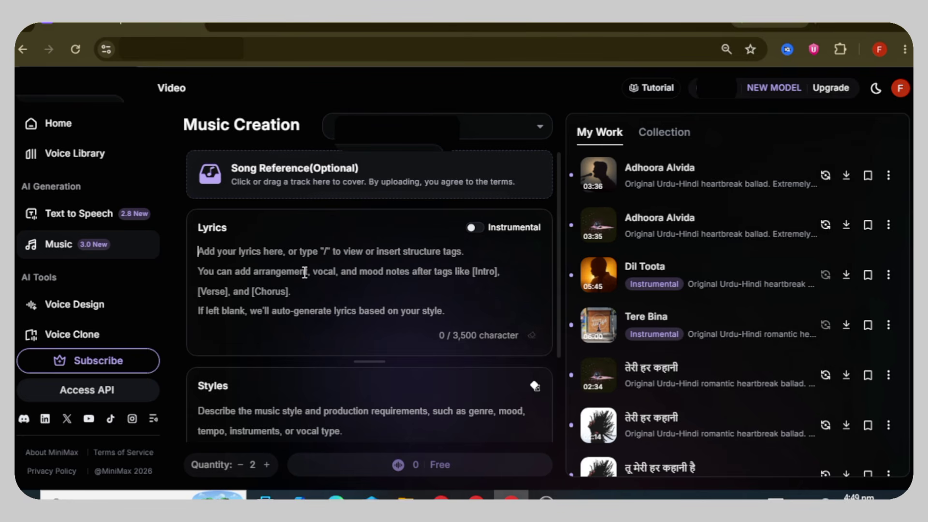
left_click(472, 228)
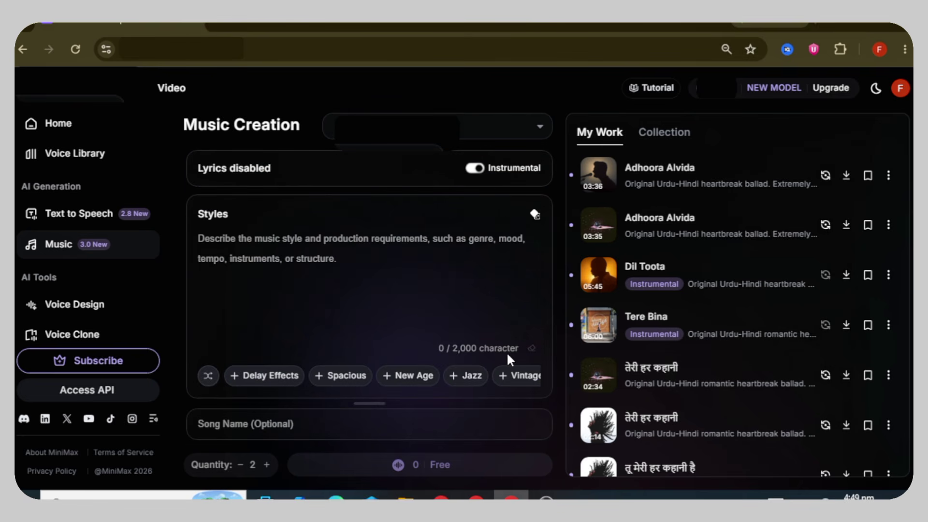
left_click(475, 169)
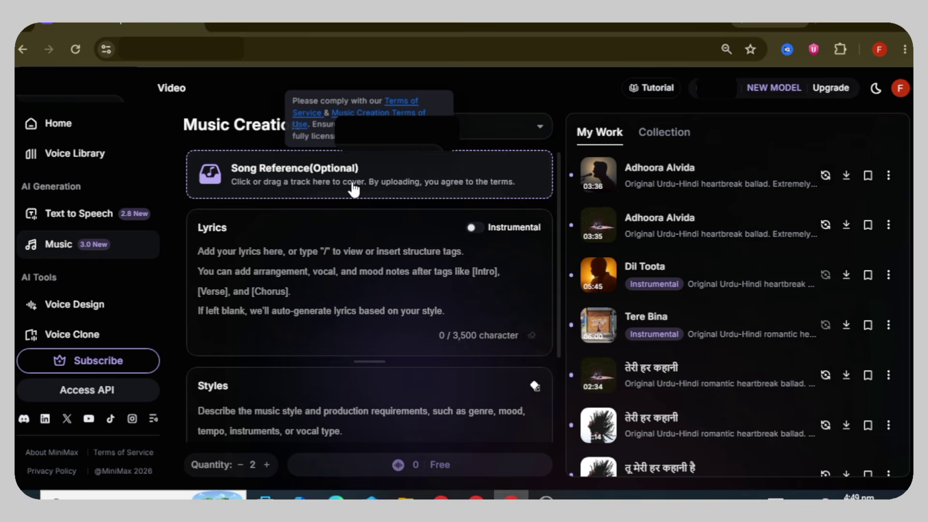
left_click(263, 259)
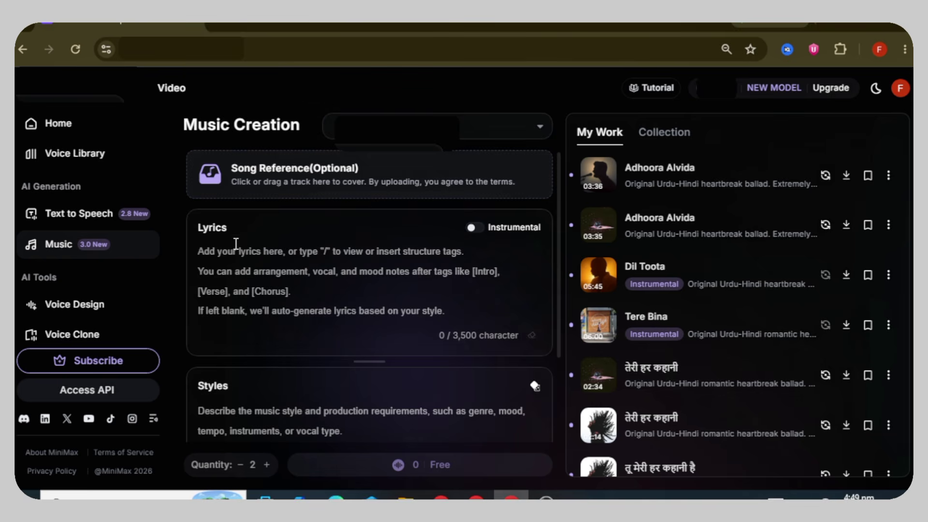
type("yu hai")
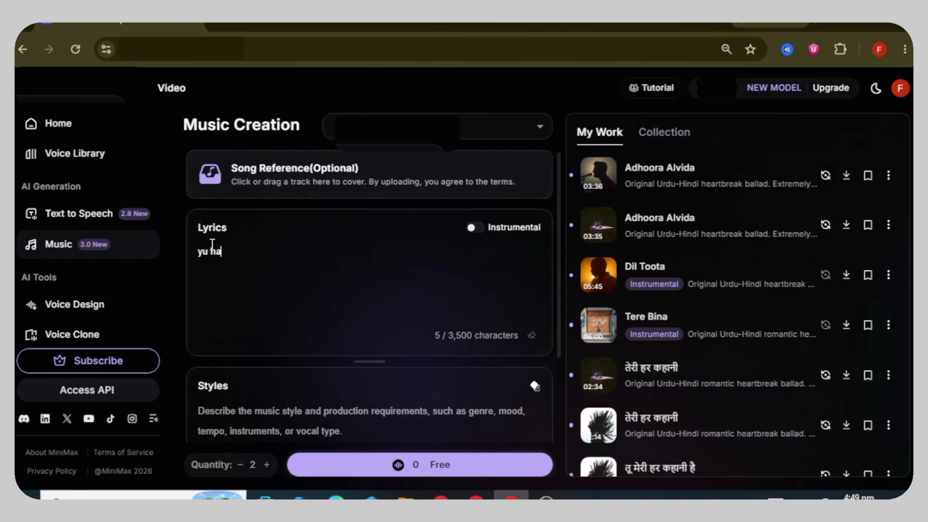
key("BackSpace")
key("BackSpace")
key("BackSpace")
key("BackSpace")
key("BackSpace")
key("BackSpace")
key("BackSpace")
type("tu hai kha")
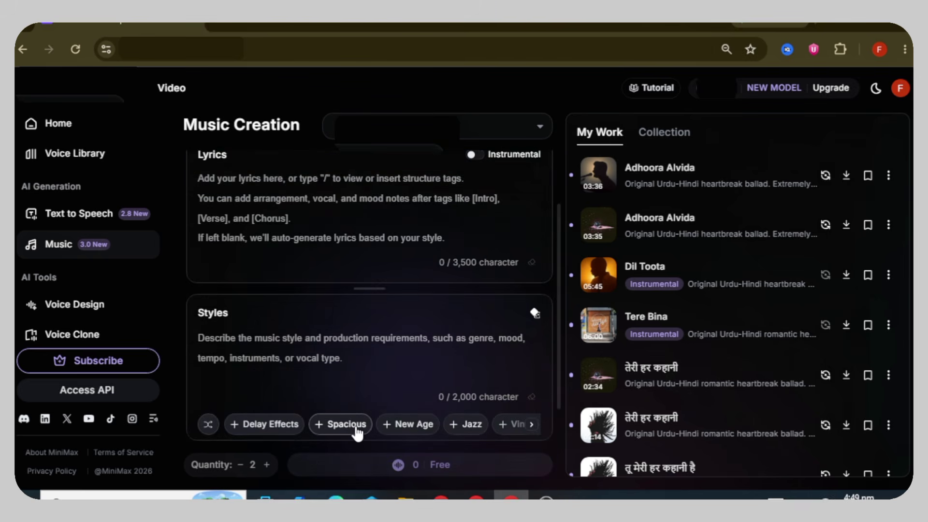
left_click(342, 425)
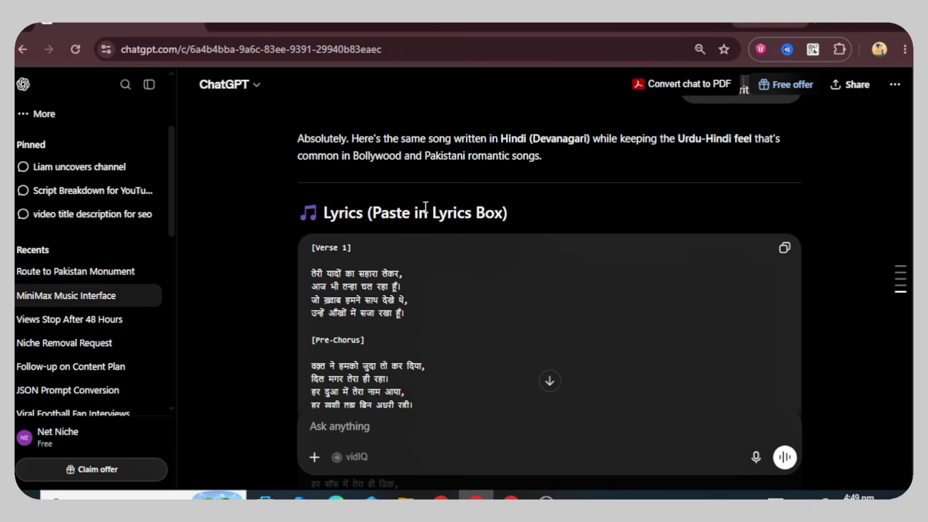
Review the lyrics and styles blocks in the ChatGPT reply and copy the complete Hindi lyrics block.
scroll(481, 296, "down", 10)
scroll(483, 281, "down", 2)
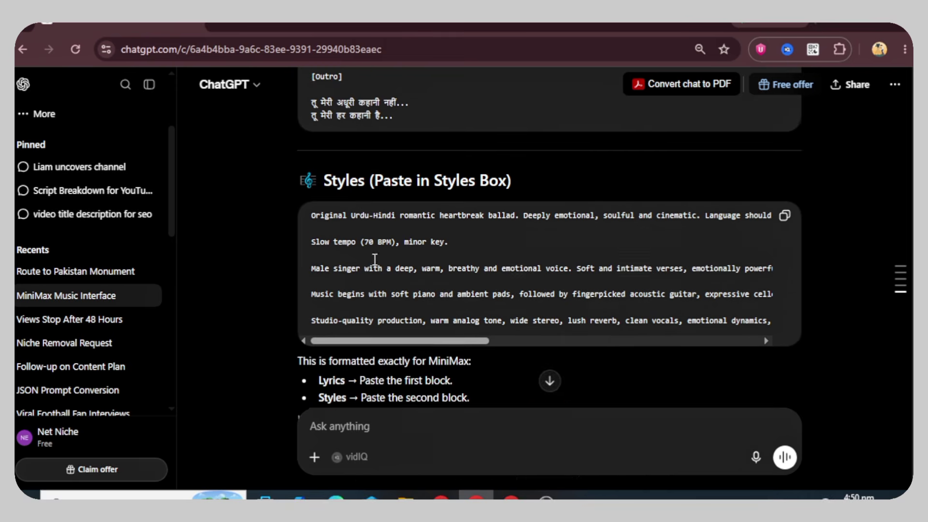
scroll(557, 296, "up", 8)
scroll(557, 297, "up", 10)
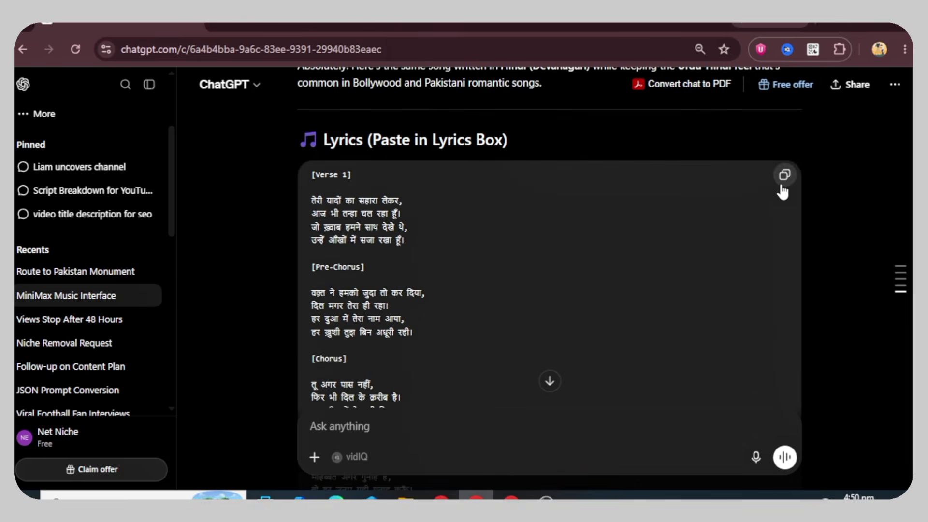
left_click(785, 174)
Switch to MiniMax, paste the lyrics and the style description from ChatGPT into their boxes, and generate the song.
key("alt+Tab")
right_click(244, 271)
left_click(267, 325)
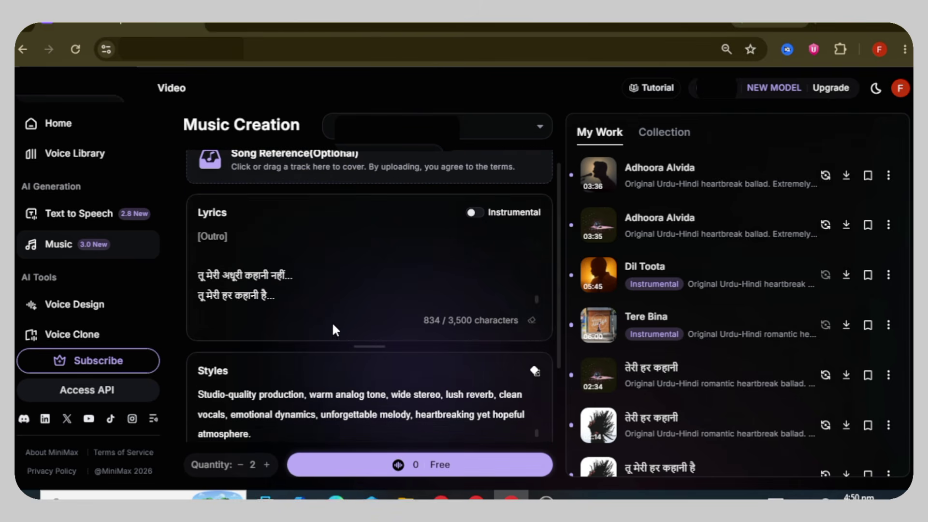
left_click(436, 465)
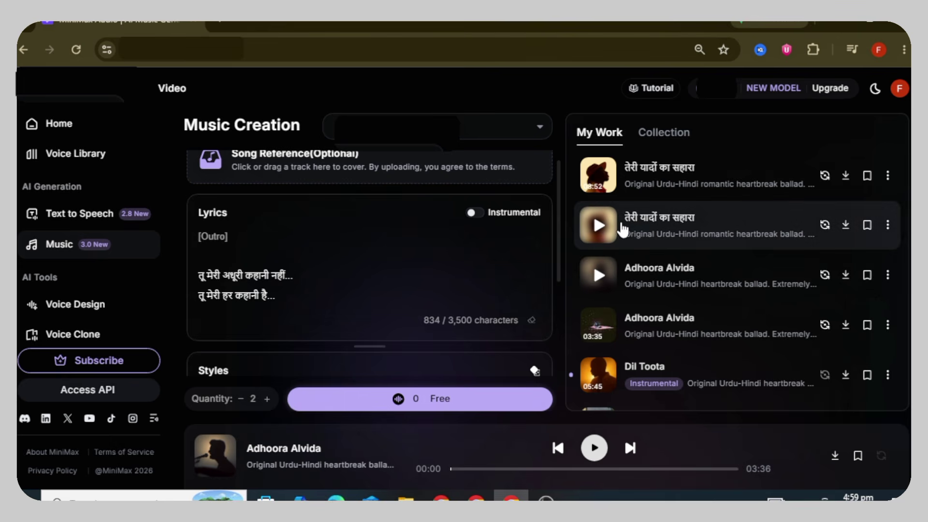
Play the newly generated song "तेरी यादों का सहारा" in the full player, skip ahead toward its middle and pause it.
left_click(722, 234)
left_click(458, 431)
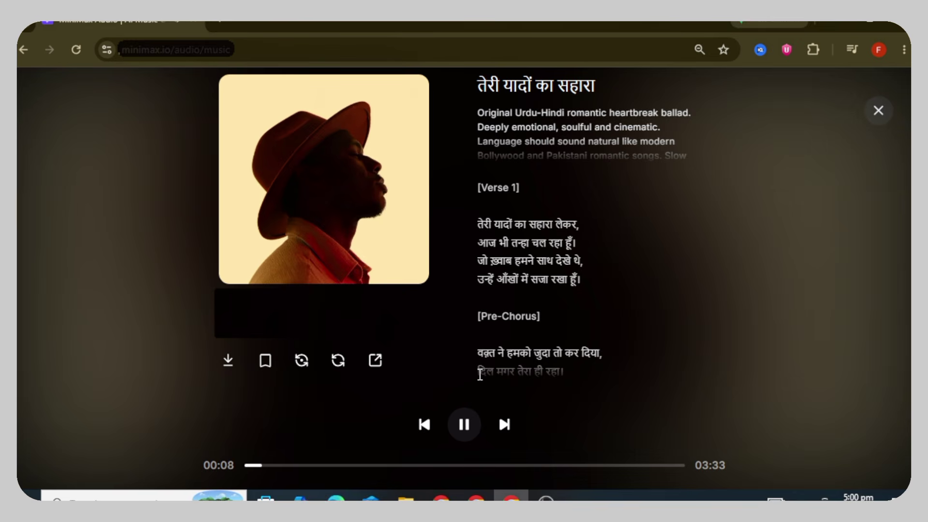
left_click(417, 465)
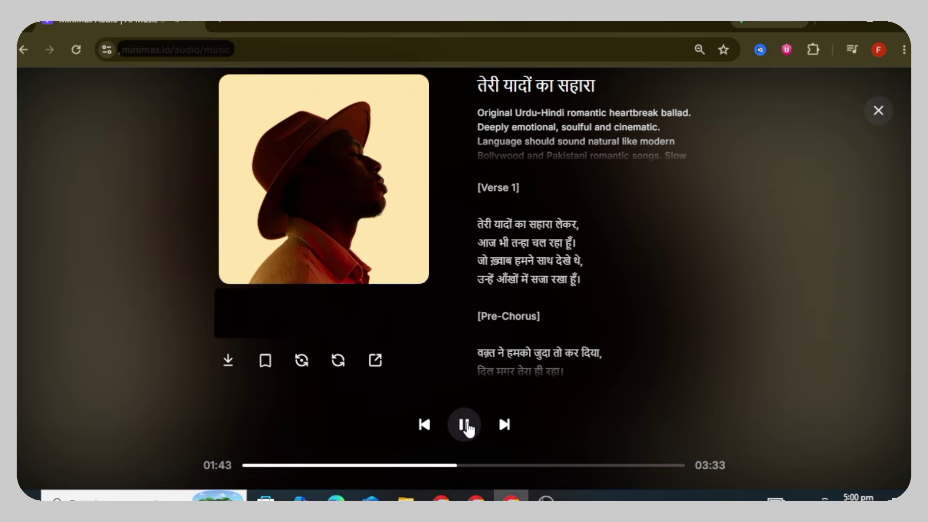
left_click(465, 425)
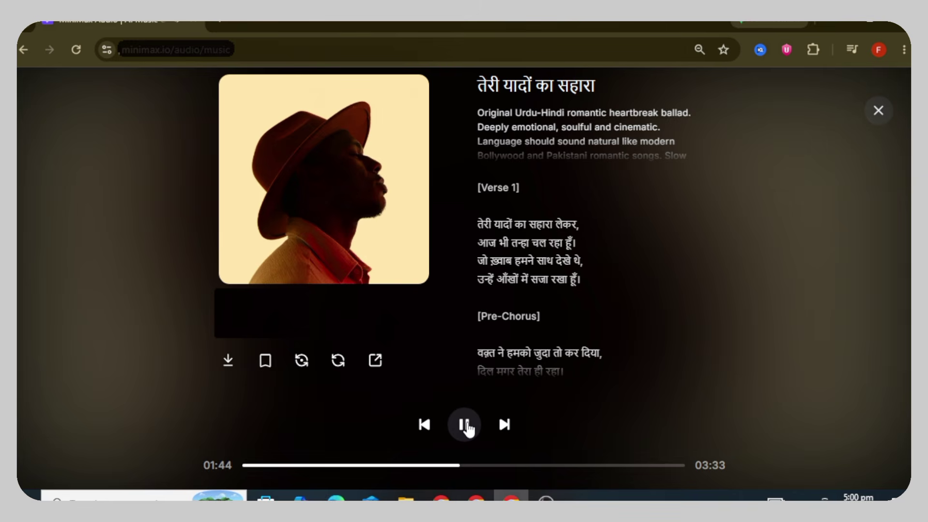
left_click(466, 425)
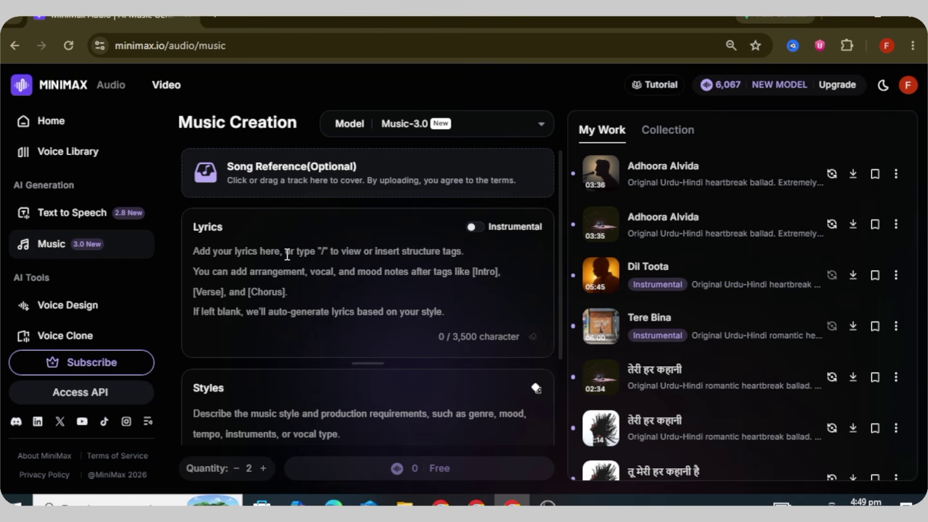
left_click(287, 254)
scroll(287, 255, "down", 2)
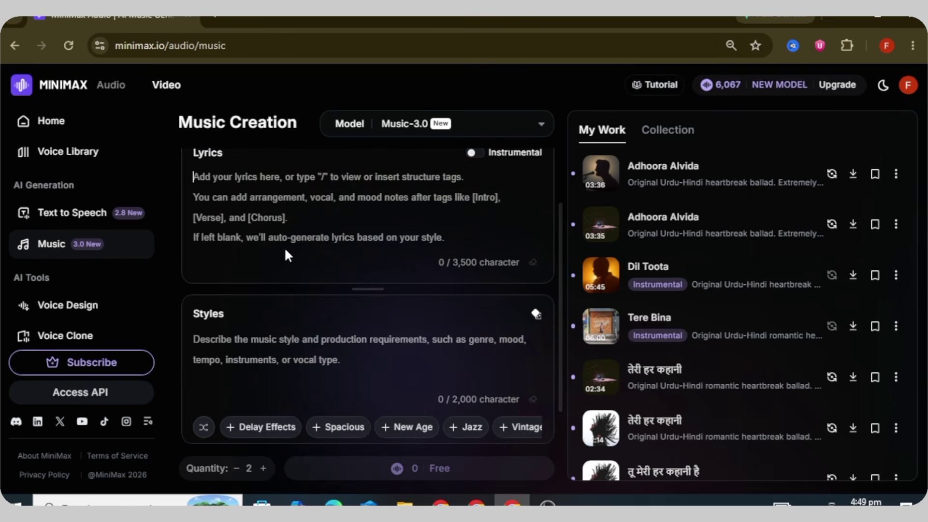
left_click(271, 347)
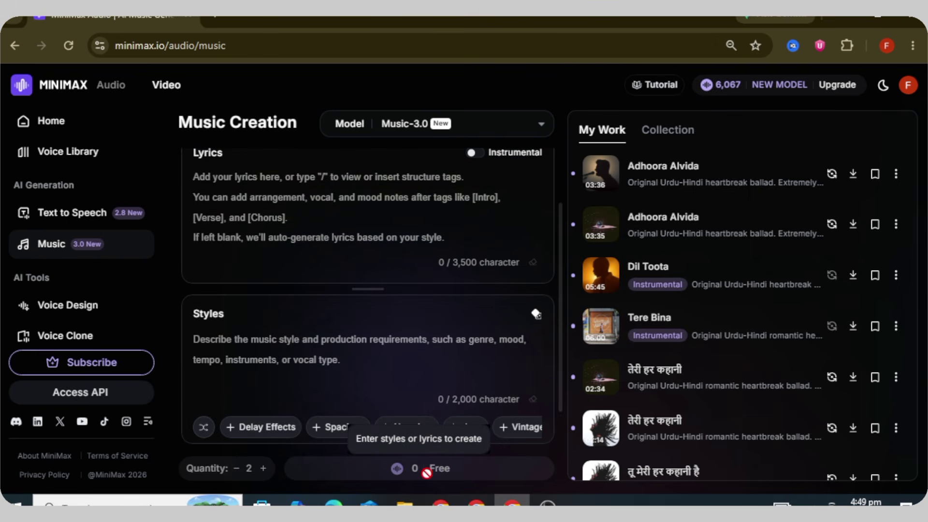